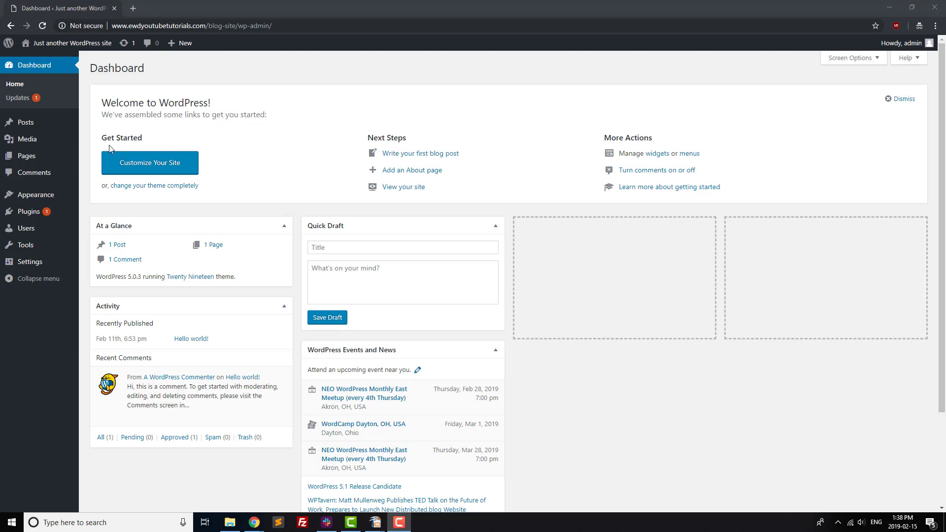
Create and publish a page titled "Home" with the text "This is a site to help blog authors set up their websites."
mouse_move(26, 155)
click(93, 172)
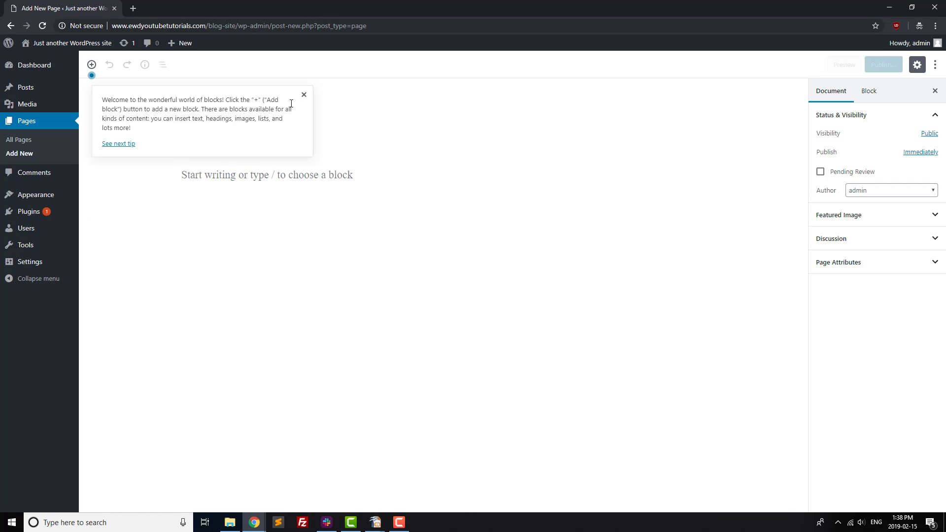
click(304, 94)
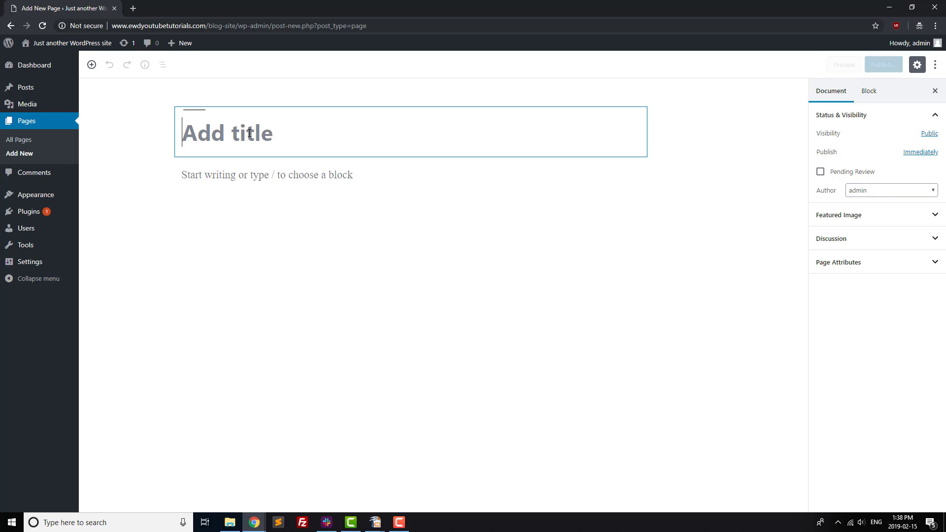
text(Home)
key(Return)
text(Thi)
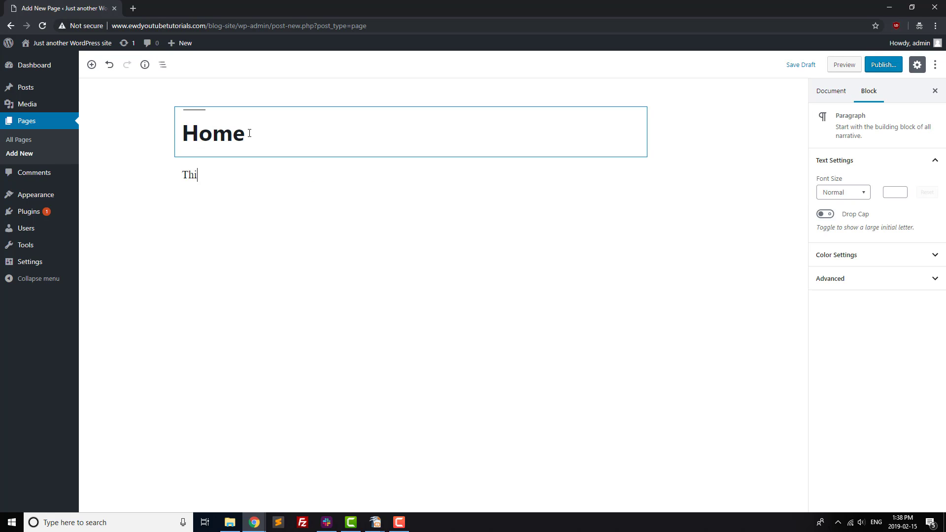
text(s is a site to help blog aut)
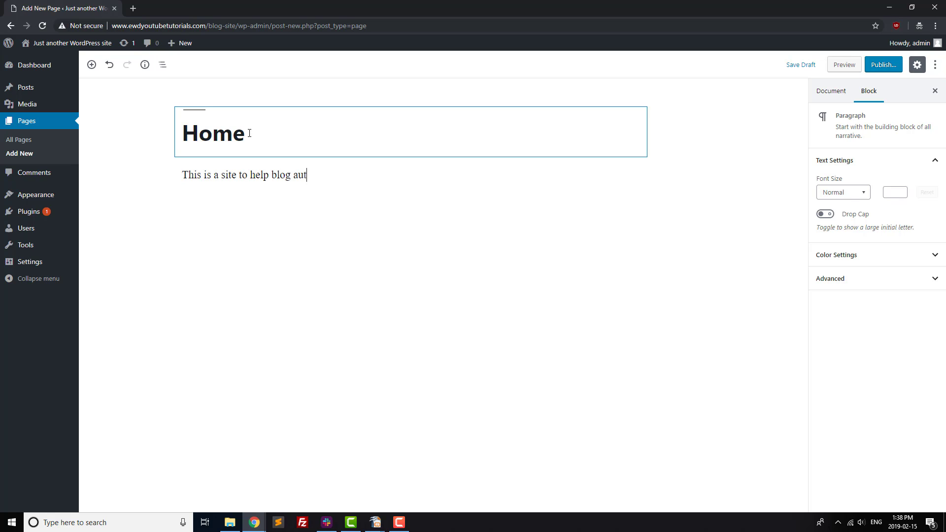
text(hors set up their websites.)
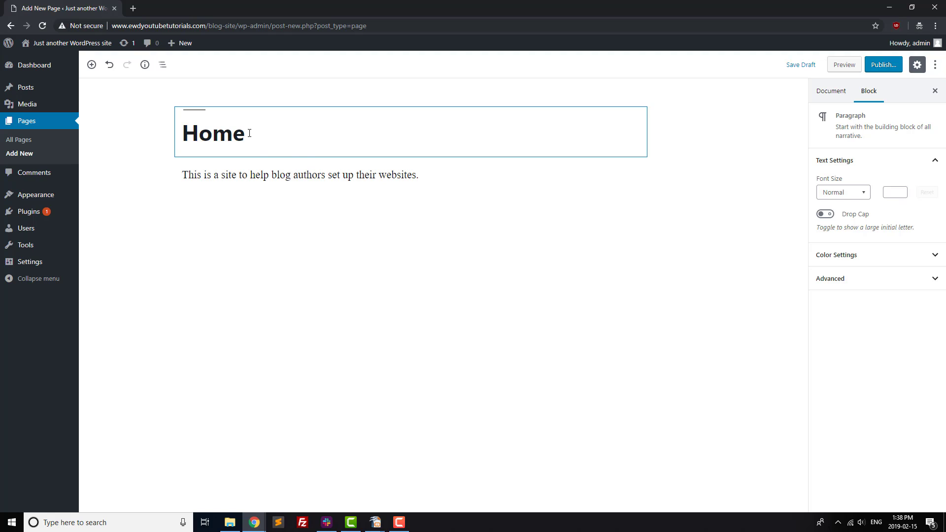
click(881, 68)
click(885, 66)
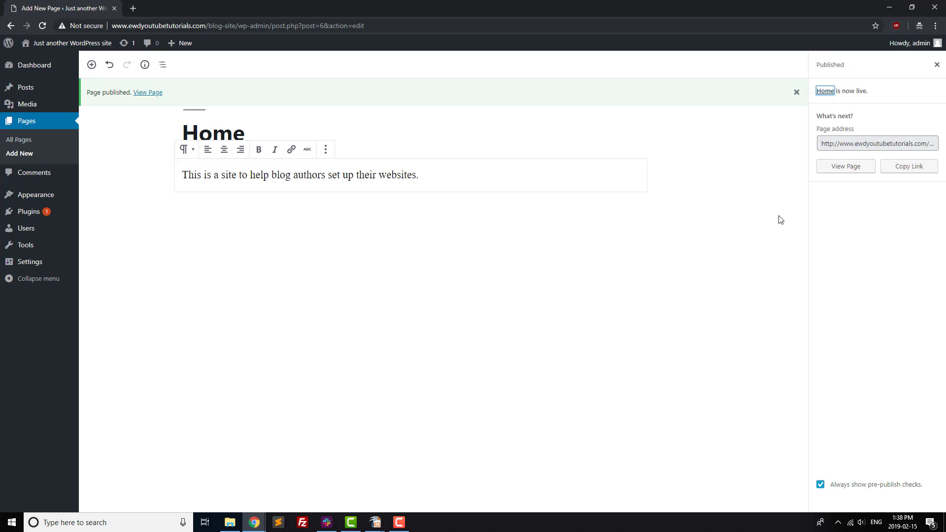
In the Reading settings, make the homepage display the static page "Home" and save the changes
mouse_move(22, 264)
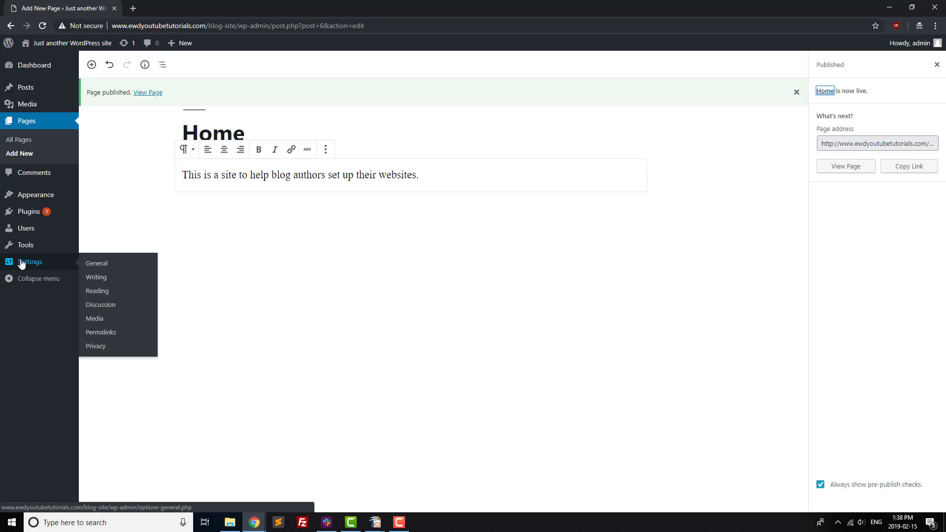
click(120, 294)
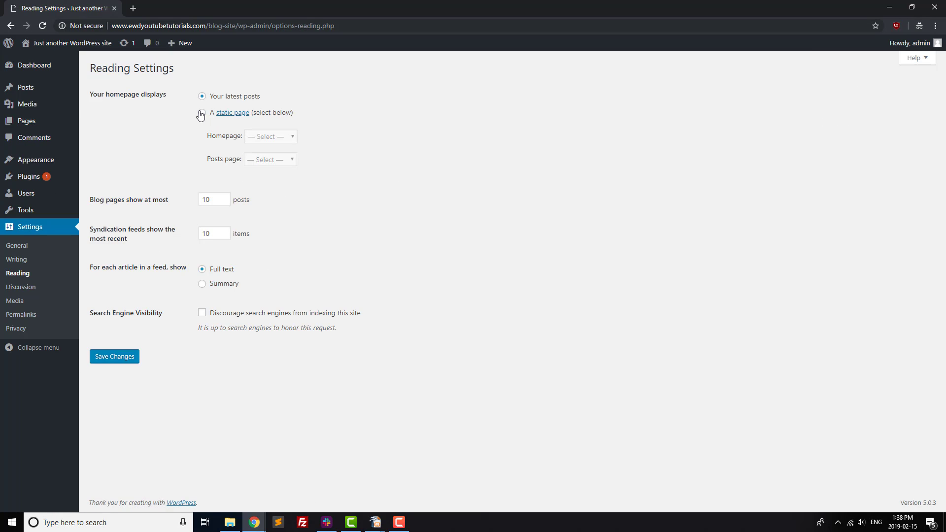
click(201, 114)
click(261, 137)
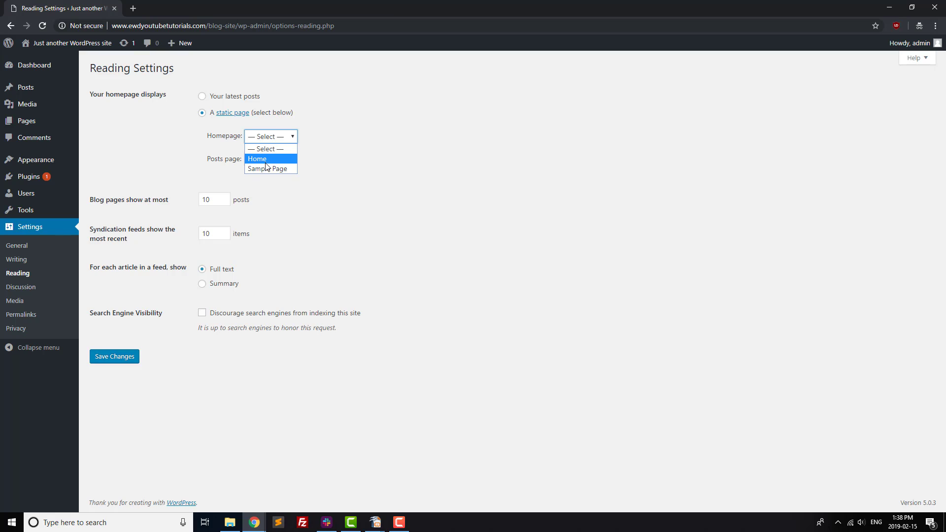
click(265, 159)
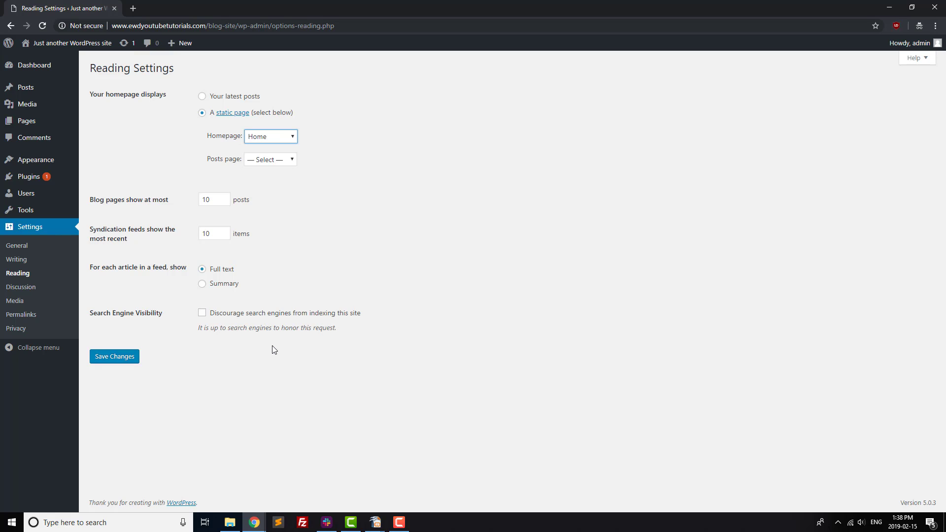
click(132, 360)
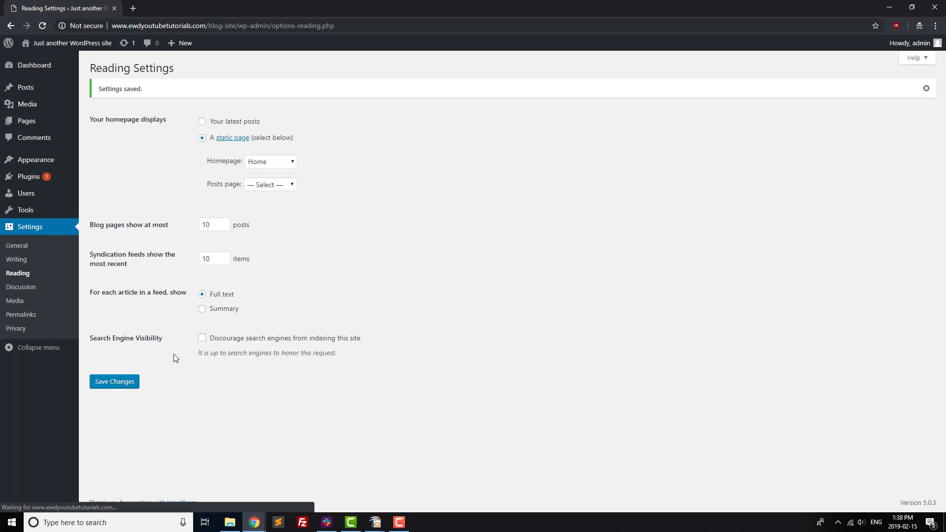
View the live site at ewdyoutubetutorials.com/blog-site/ in a new browser tab, and close that tab
click(133, 8)
text(ew)
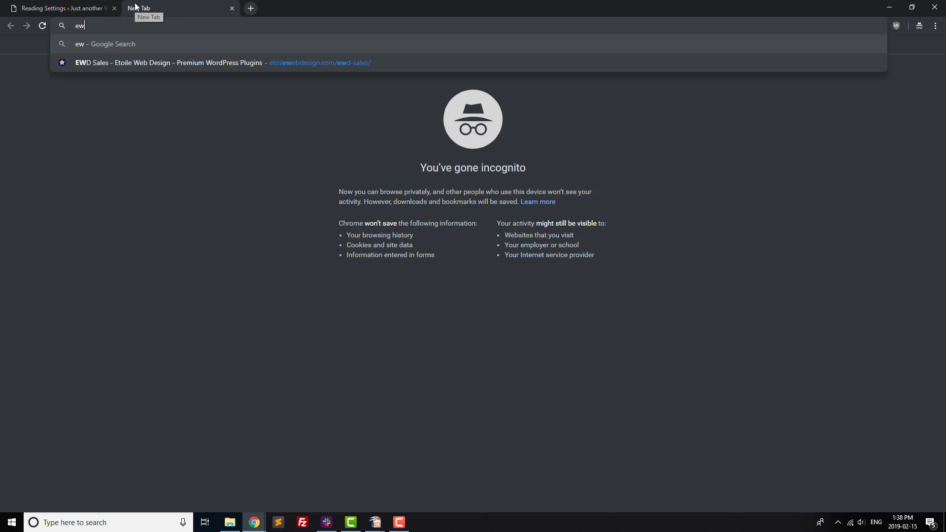
text(dyoutubetuto)
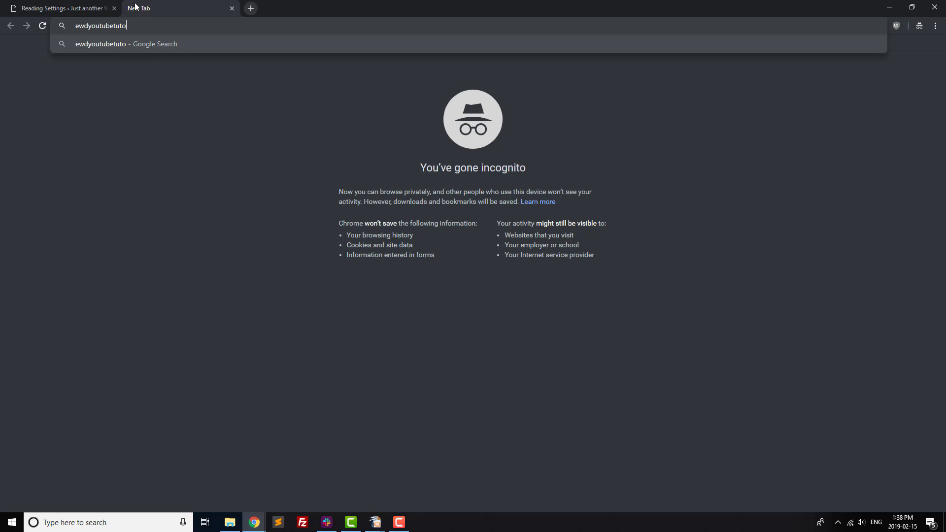
text(rials.com/bl)
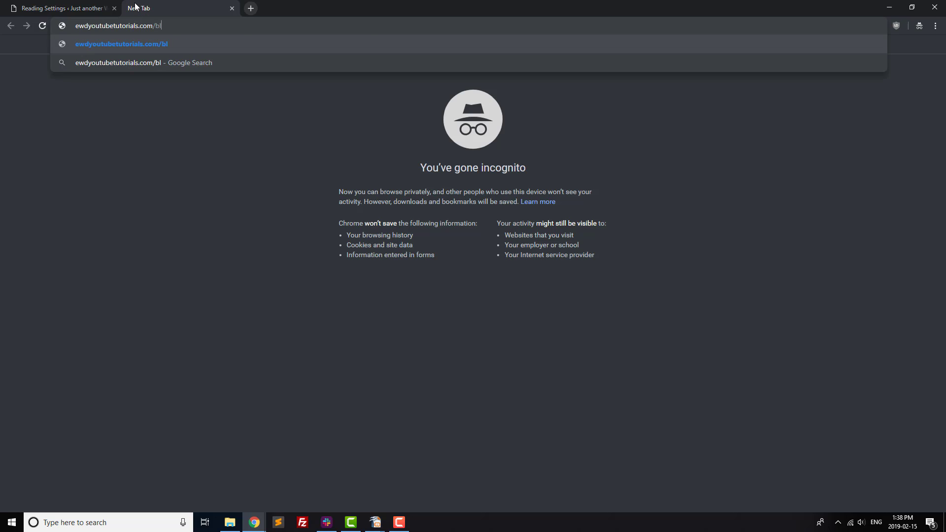
text(og-site/)
key(Return)
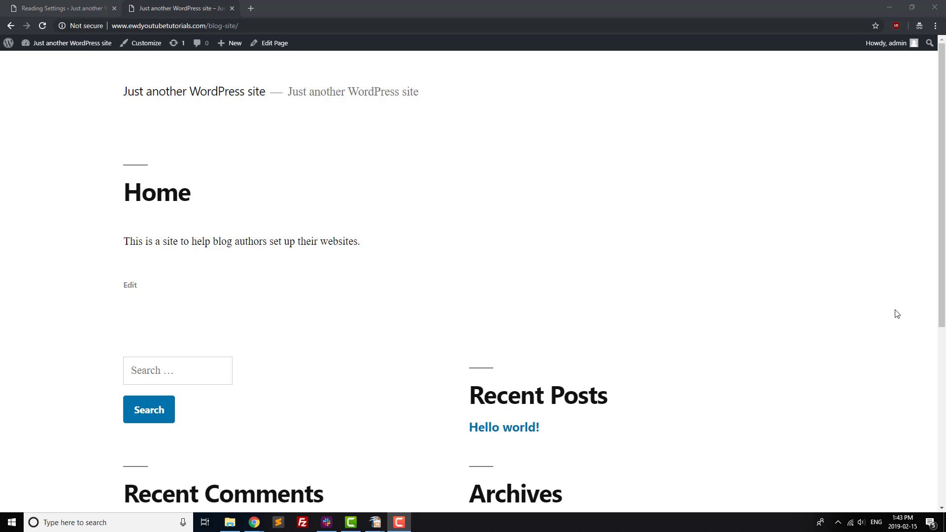
key(ctrl+w)
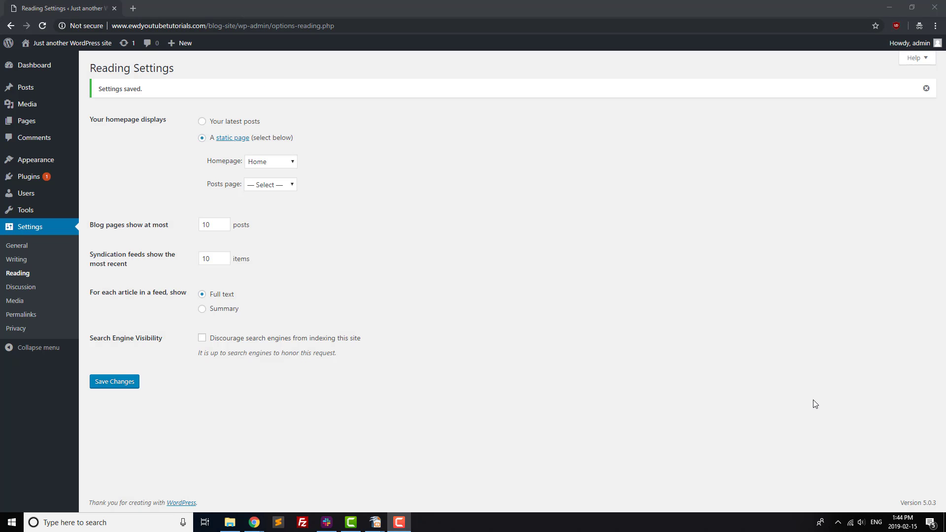
Create and publish a page titled "Blog Archive" reading "You can find previous blog posts in the archive below." and "Archive coming soon!"
mouse_move(59, 121)
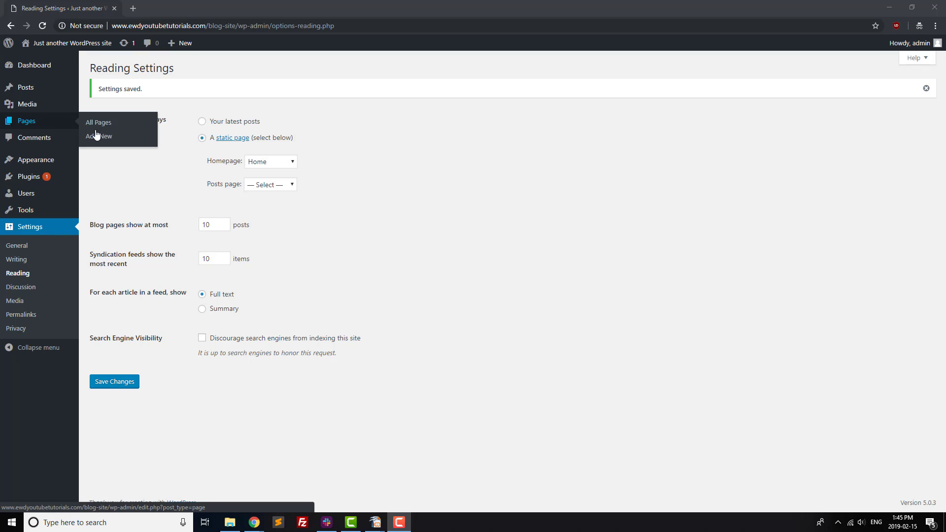
click(98, 136)
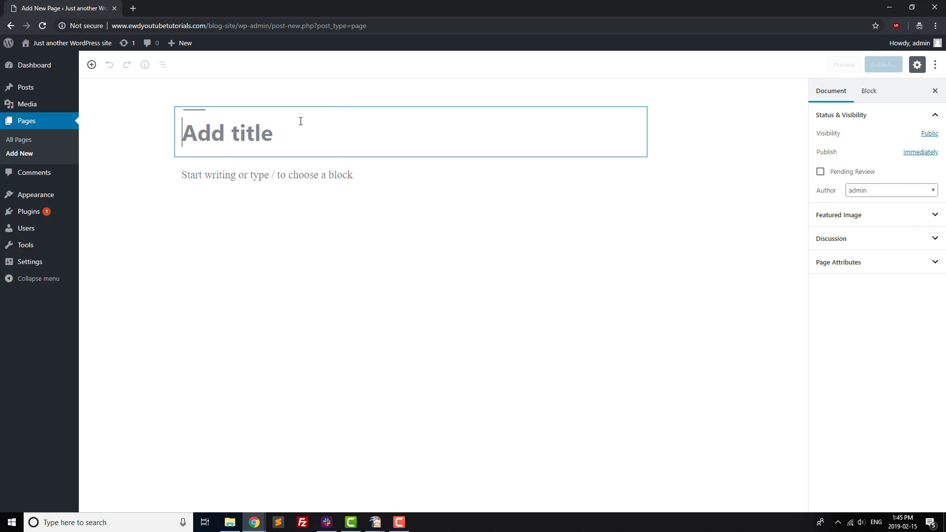
text(Blog )
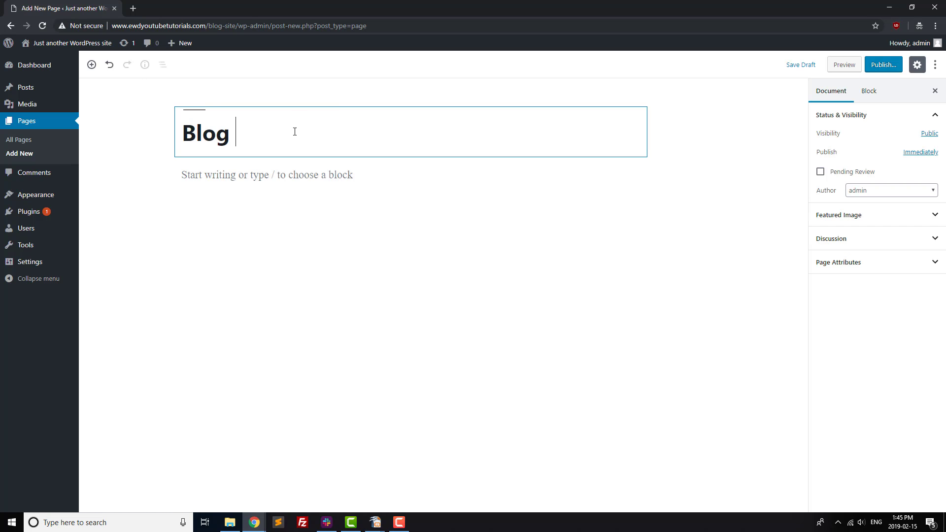
text(Archive)
key(Return)
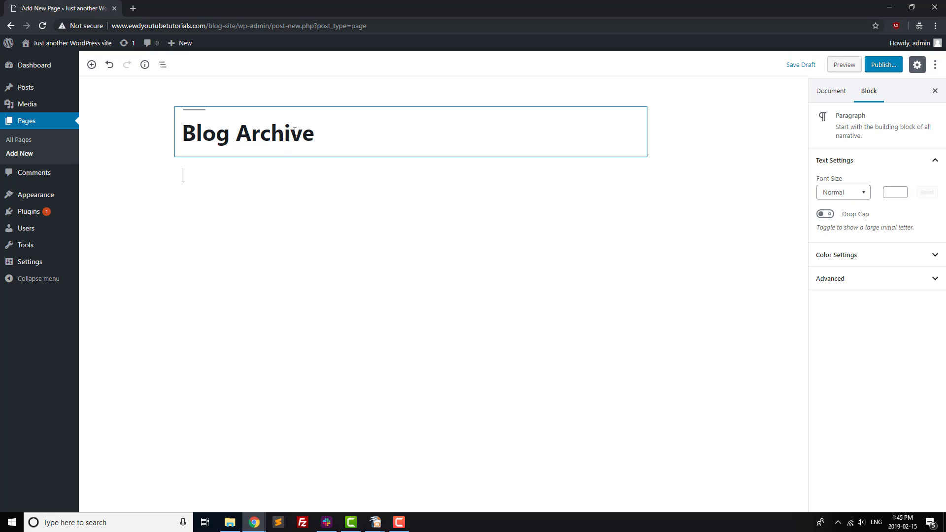
text(You can find previous blog posts f)
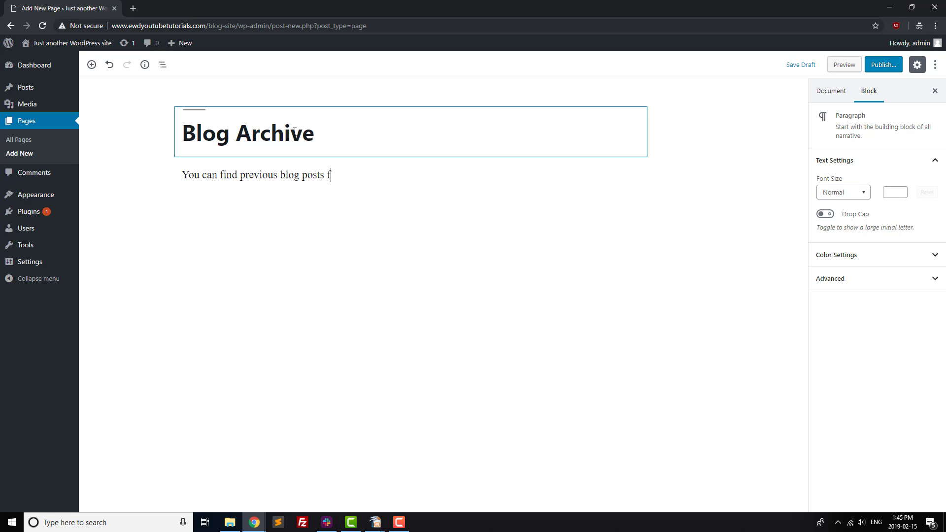
key(BackSpace)
text(in the archive belowArchi)
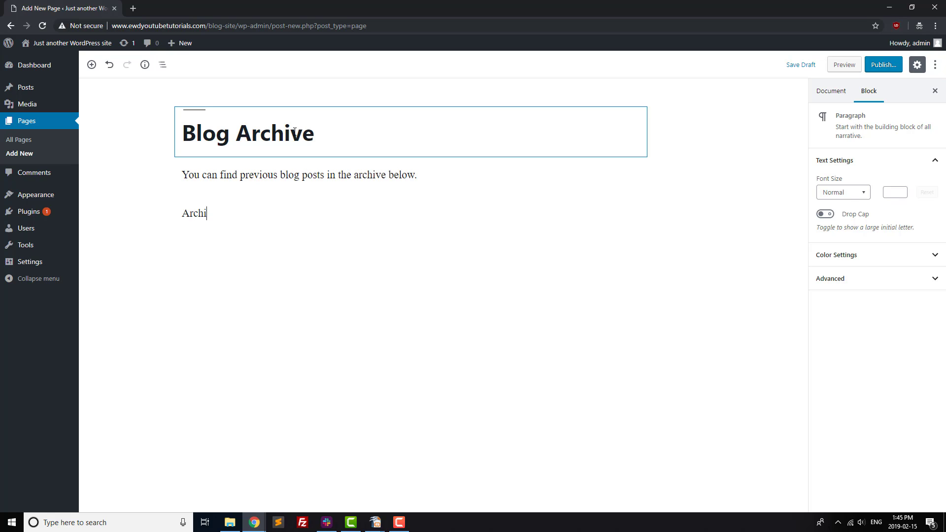
text(ve coming soon!)
click(878, 65)
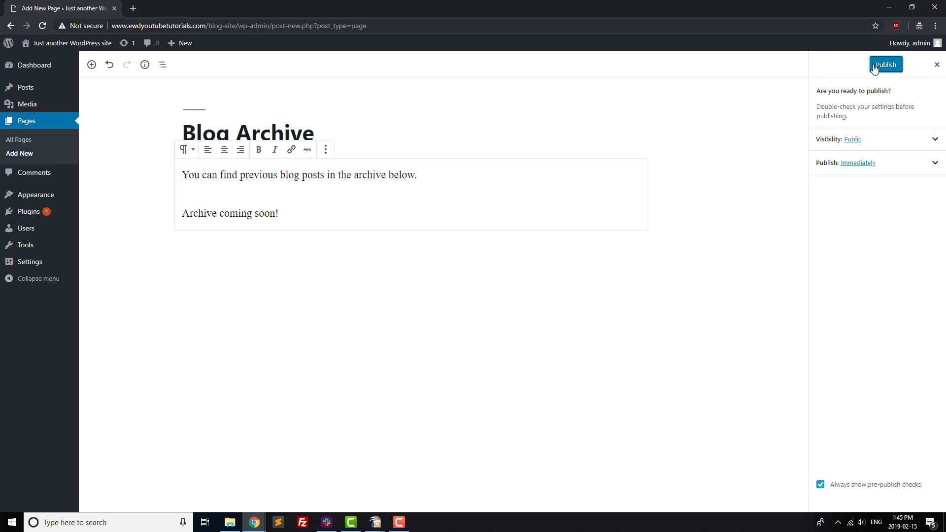
click(876, 65)
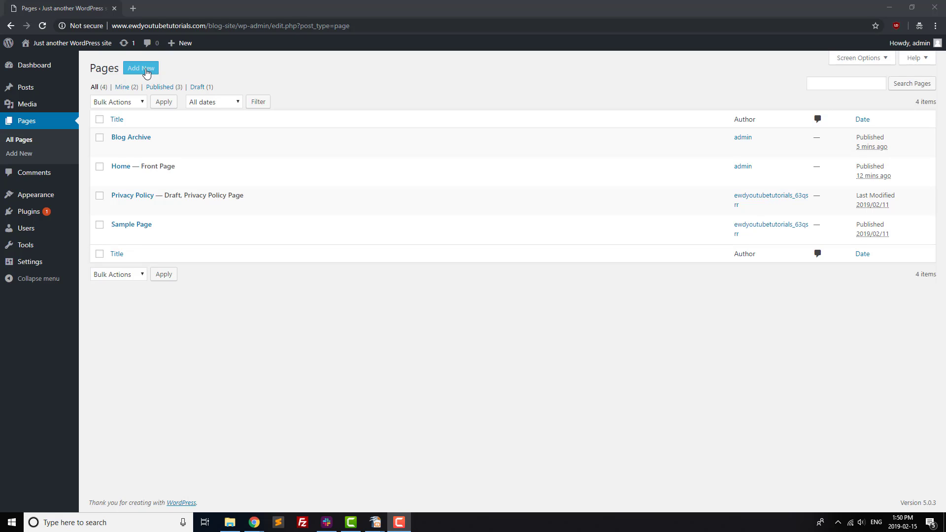
Start an "About Us" page with the line "Our blog was started when the lead author, [first name], first took a trip abroad in 2011."
click(144, 70)
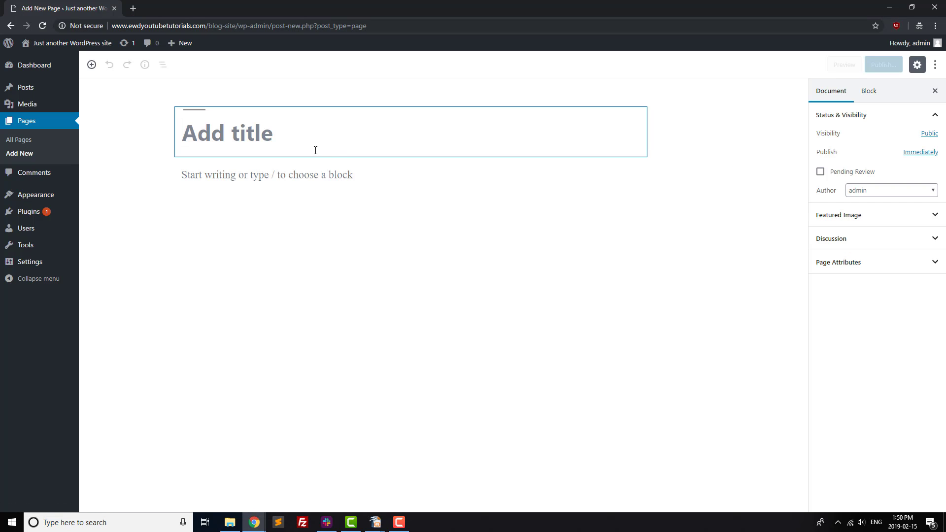
text(About Us)
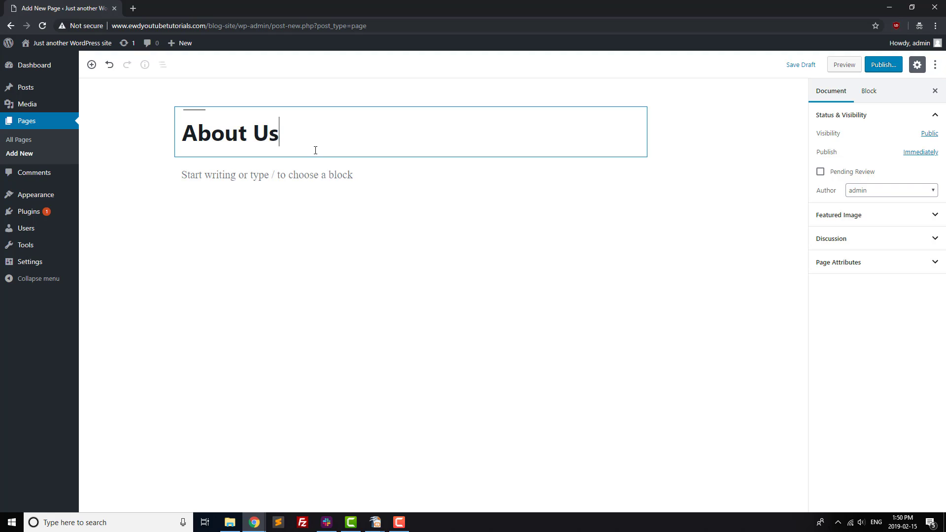
key(Return)
text(Our bl)
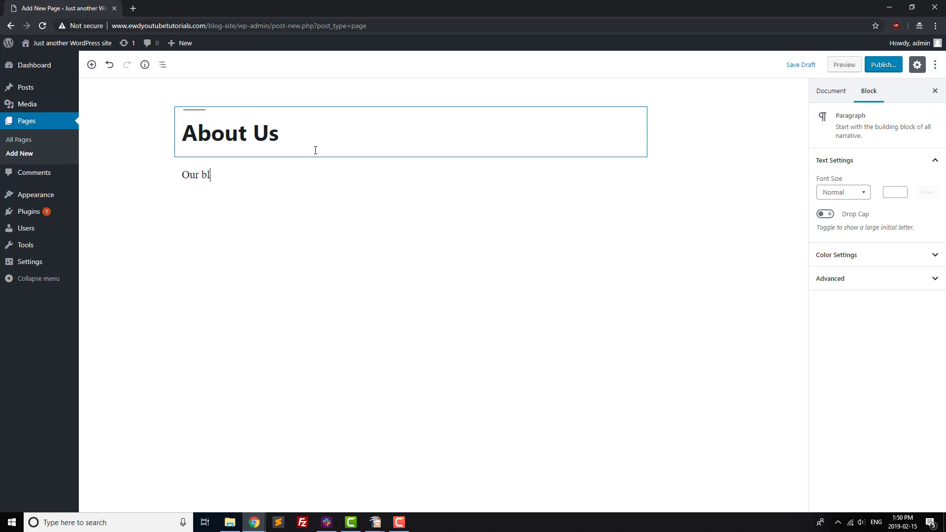
text(og was started when the )
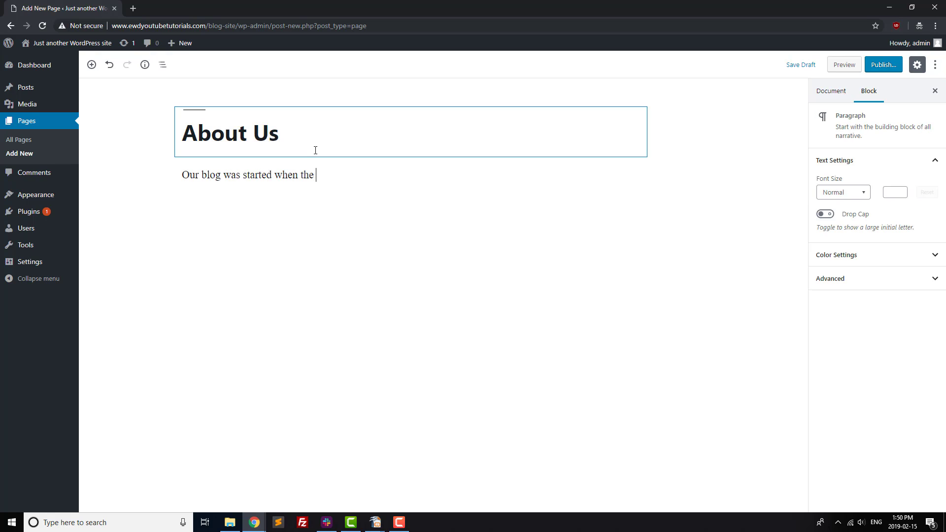
text(lead author, Karen, first took)
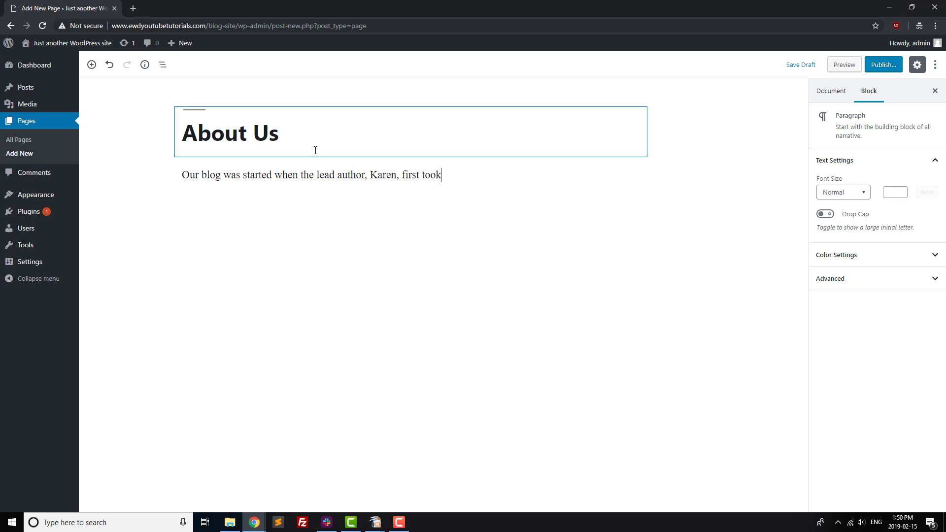
text( a trip abroad in 2011.)
Add a second line to the paragraph: "We believe that our blog is different than others out there because of our:"
key(shift+Return)
text(We believe that )
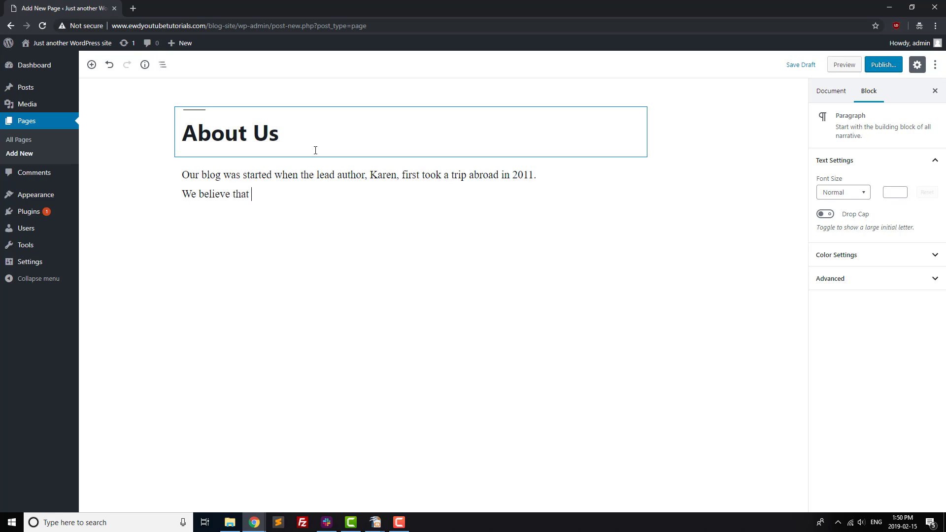
text(our blog is different than others)
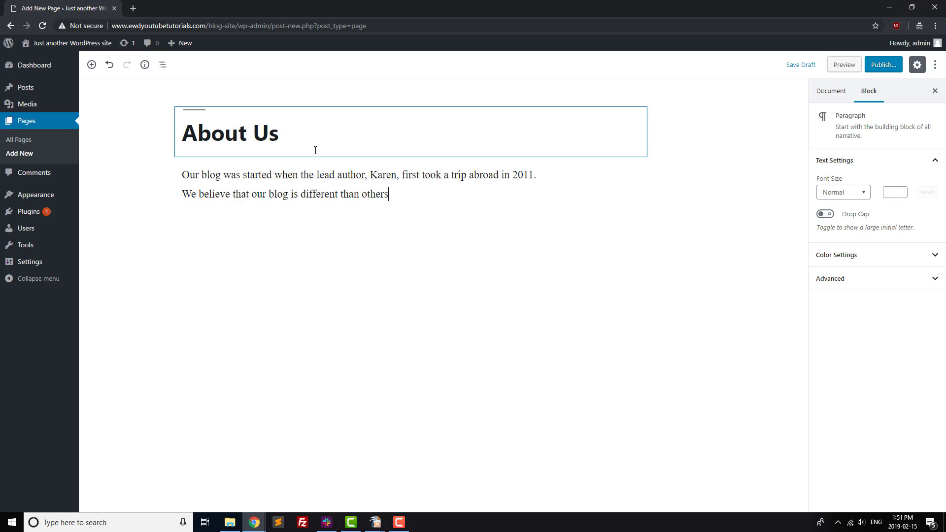
text( out there because of our:)
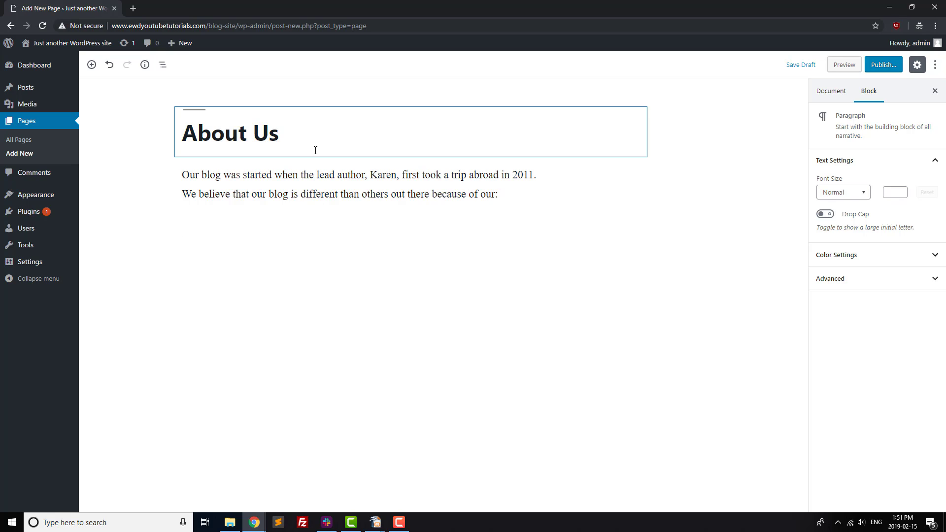
Add a bulleted list below the paragraph with "Knowledgeable Staff", "Timeliness" and "Unique Perspective on Travel", and publish the About Us page
key(Return)
click(160, 227)
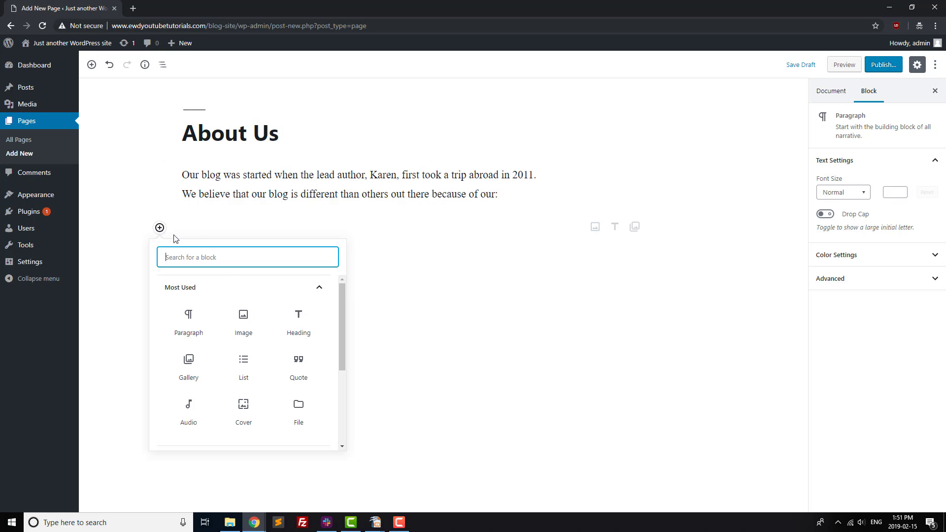
click(259, 363)
text(Know)
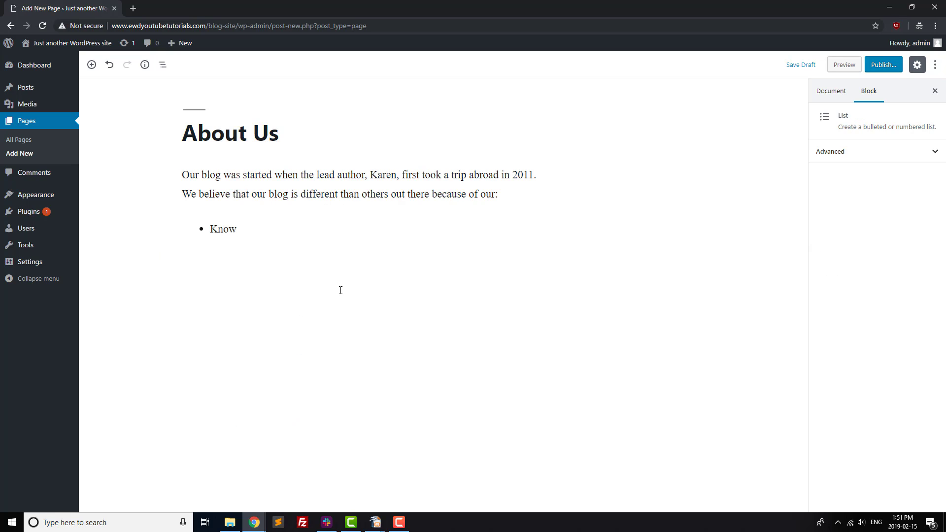
text(ledgeable Staff)
key(Return)
text(Tim)
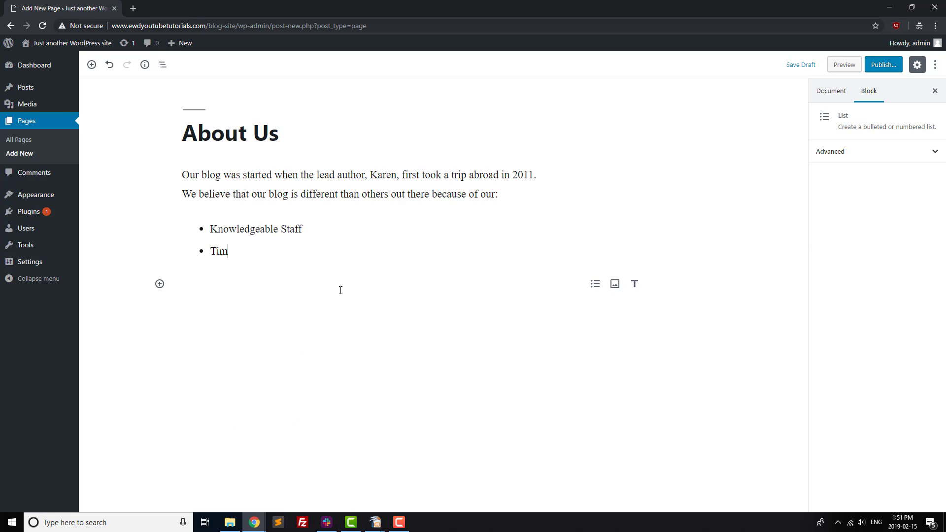
text(eliness)
key(Return)
text(Unique Persp)
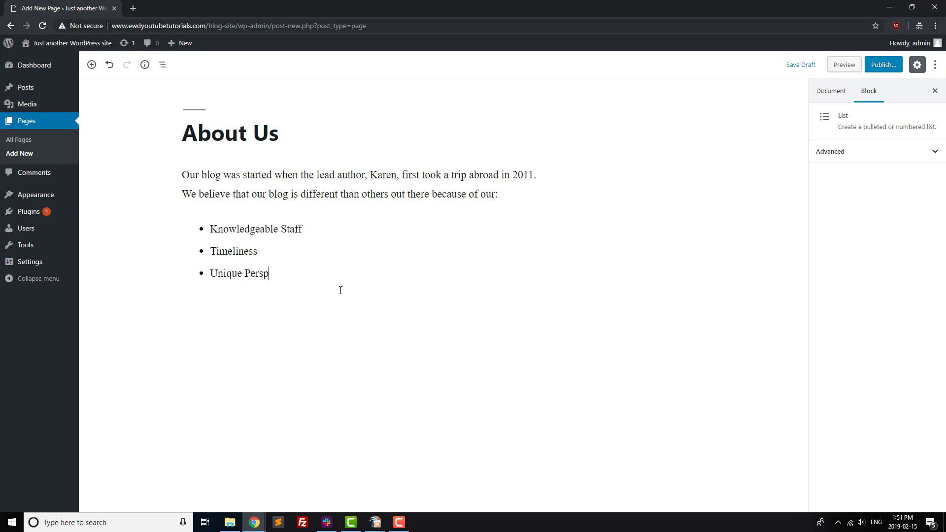
text(ective on Travel)
click(884, 65)
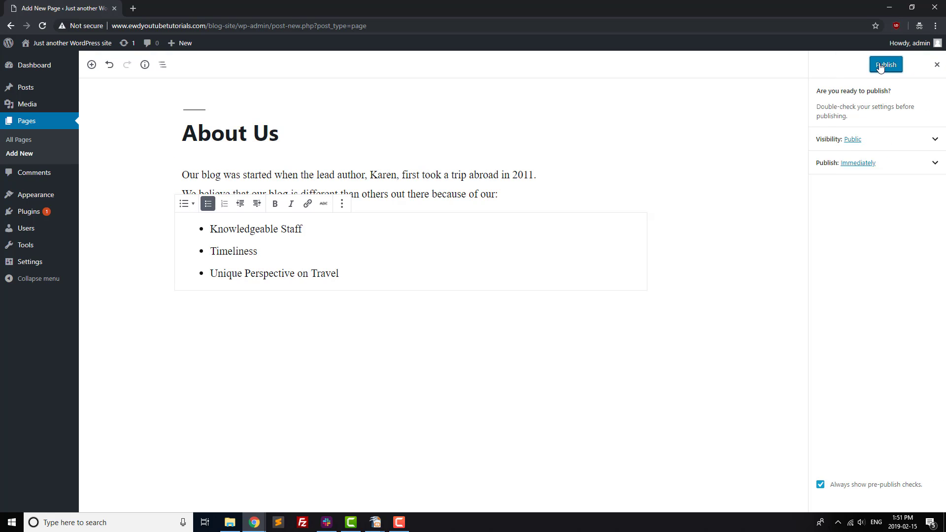
click(882, 65)
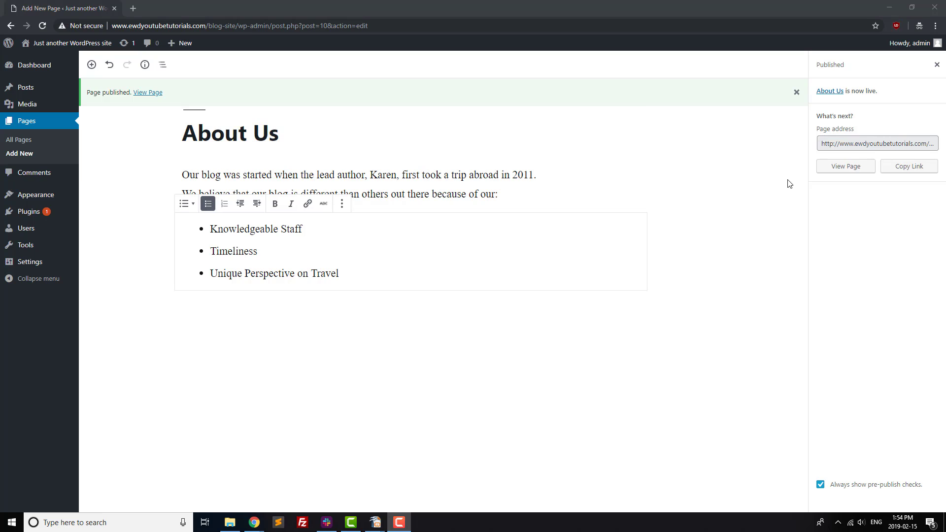
Create a new page titled "Frequently Asked Questions"
click(36, 152)
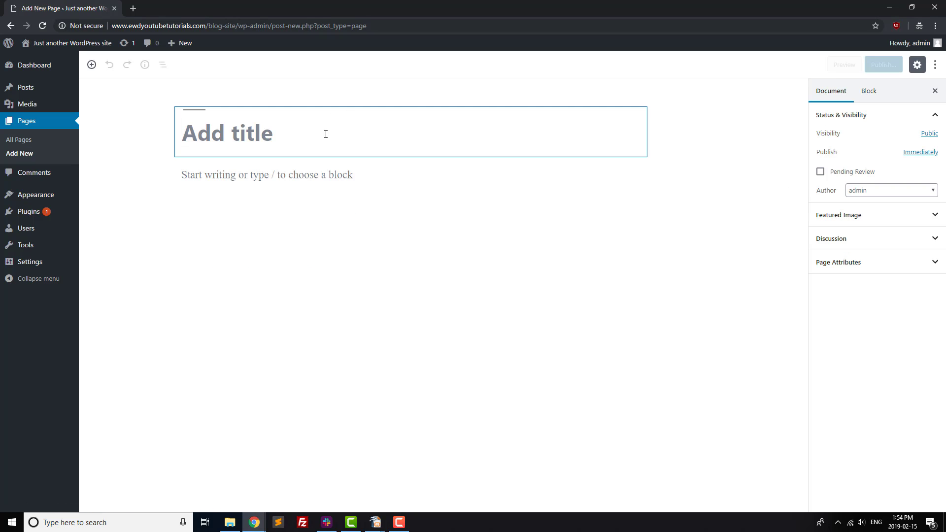
text(Freqw)
key(BackSpace)
text(u)
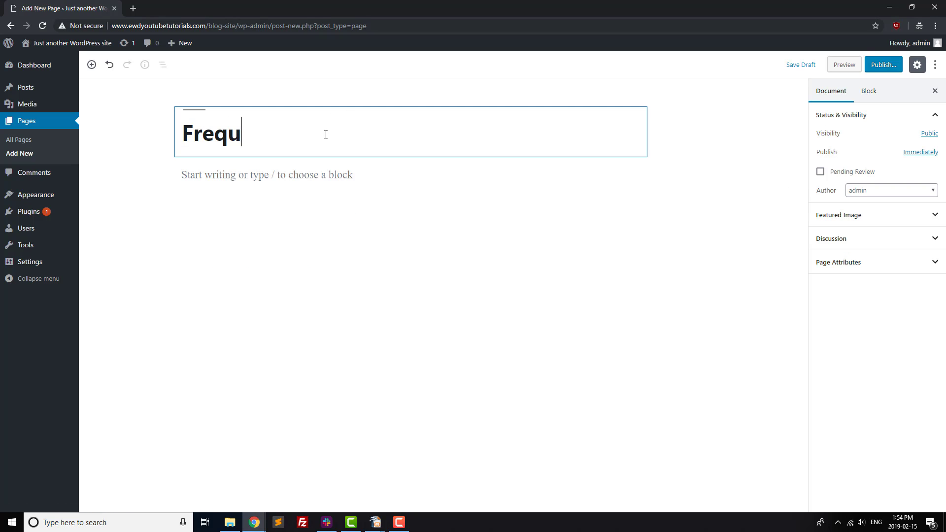
text(ently Aske)
key(BackSpace)
key(BackSpace)
text(sked)
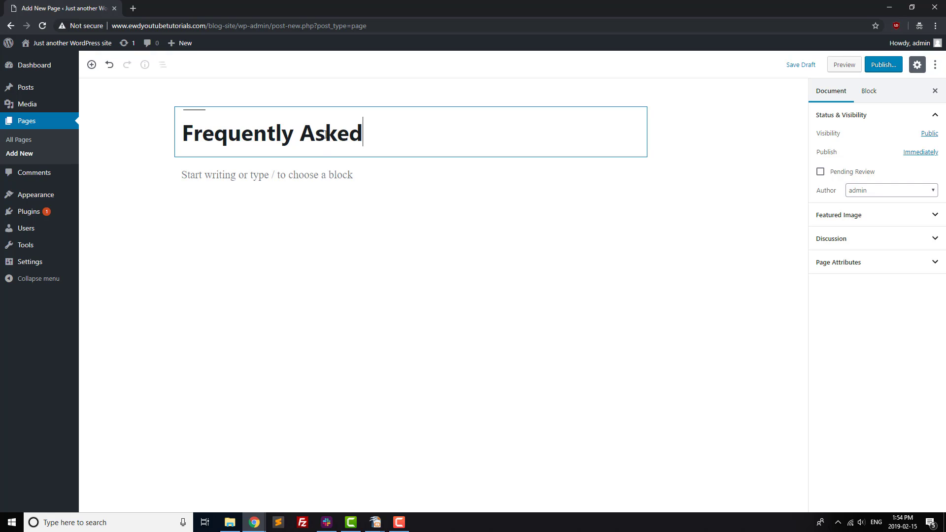
text( Questions)
Add the paragraph "FAQs coming soon!" to the page and publish it
key(Return)
text(F)
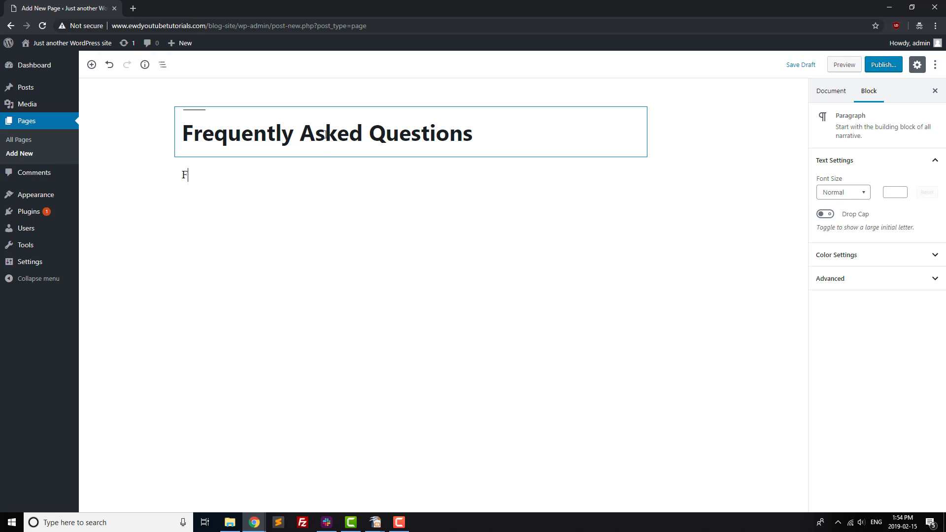
text(AQs coming soon!)
click(883, 64)
click(884, 65)
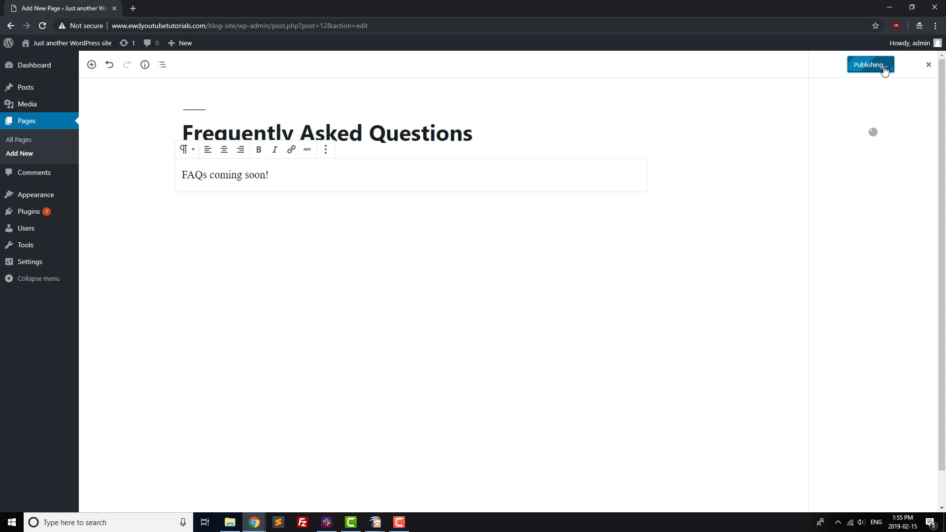
Start a new page titled "Contact Us" with a paragraph beginning "The institution behind our blog can be reached at"
click(22, 155)
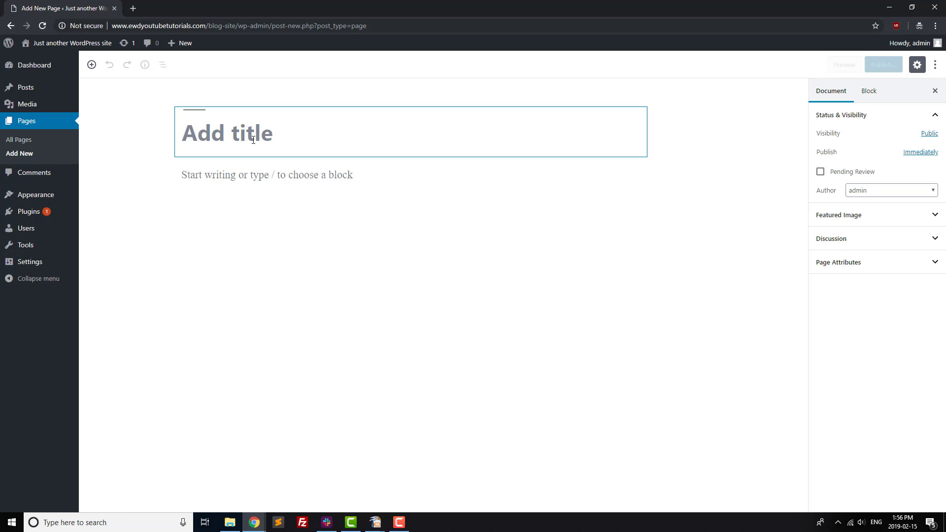
text(Contact Us)
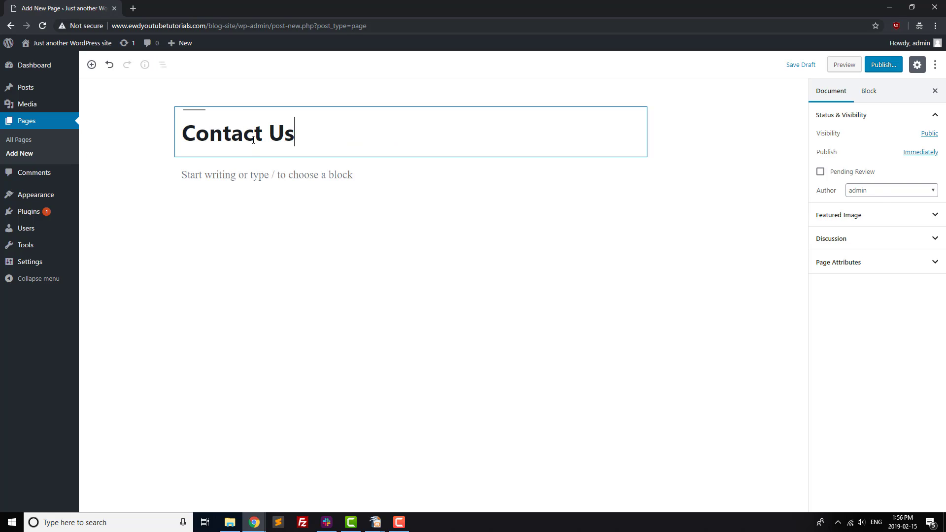
key(Return)
text(We)
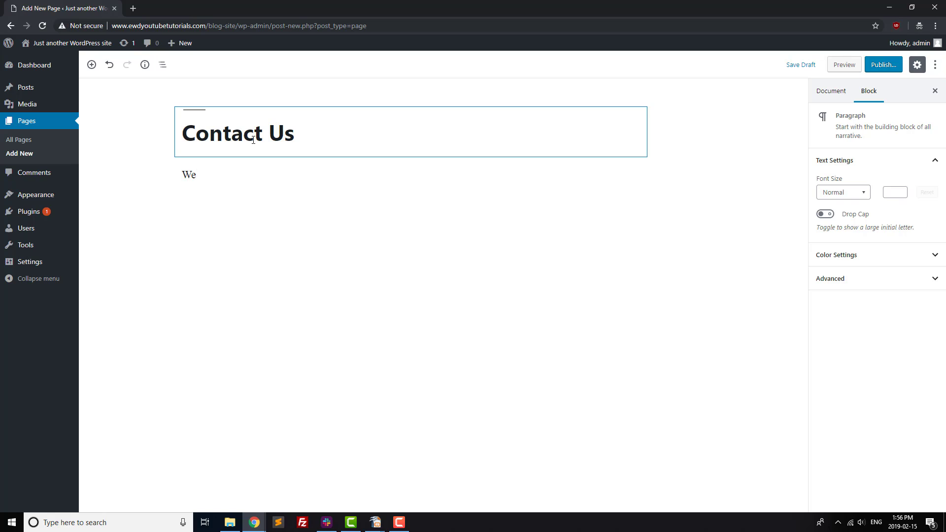
key(BackSpace)
key(BackSpace)
text(The institution behind our )
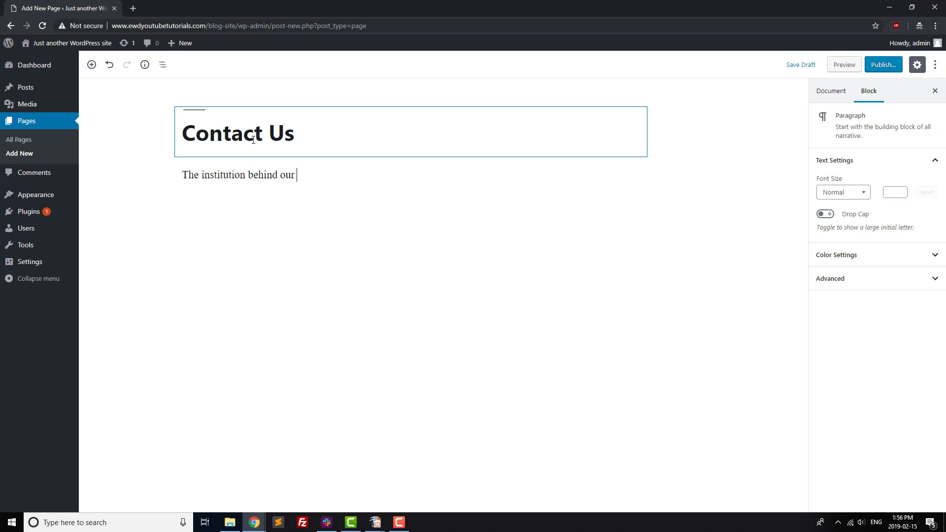
text(blog can be reached at )
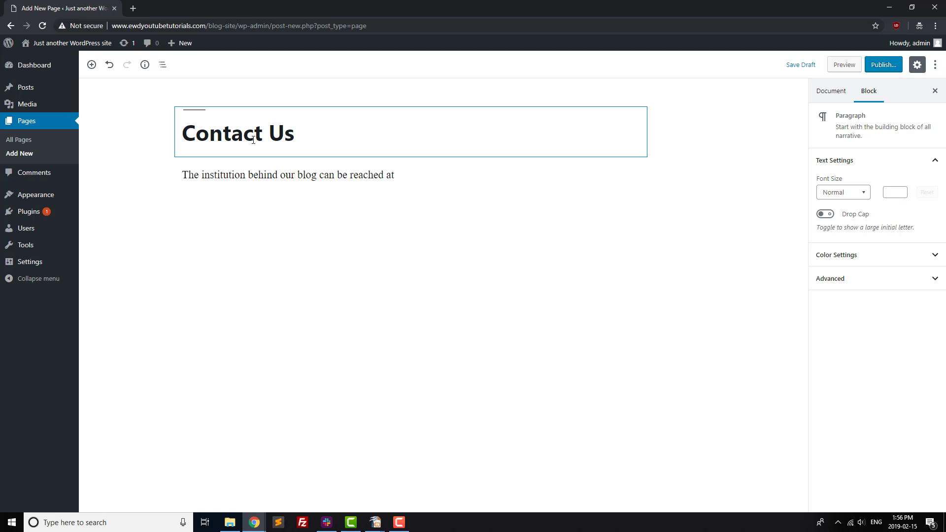
Continue the sentence with the contact phone number and ", or you can visit us in person at:", and begin the street address below
text(555-555-5555, or you can )
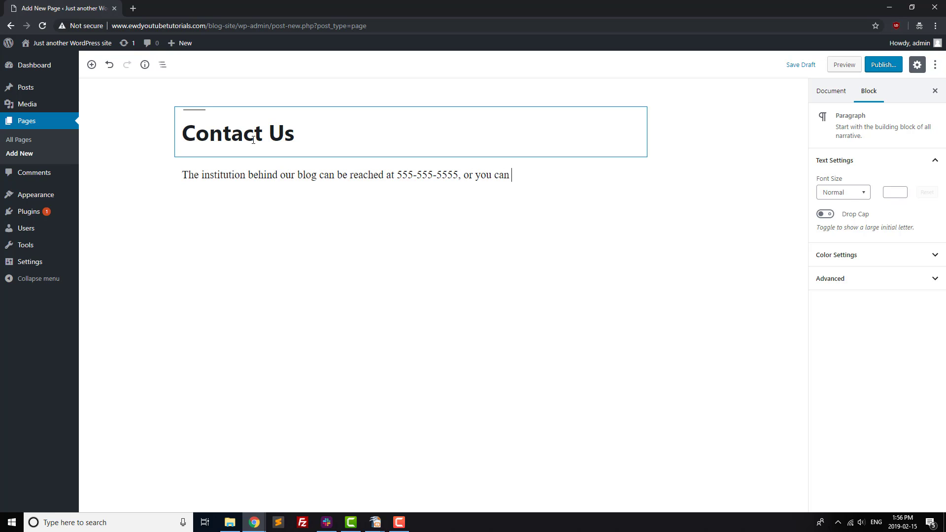
text(visit )
text(them)
key(BackSpace)
key(BackSpace)
key(BackSpace)
text(s in person at: 123 Lol)
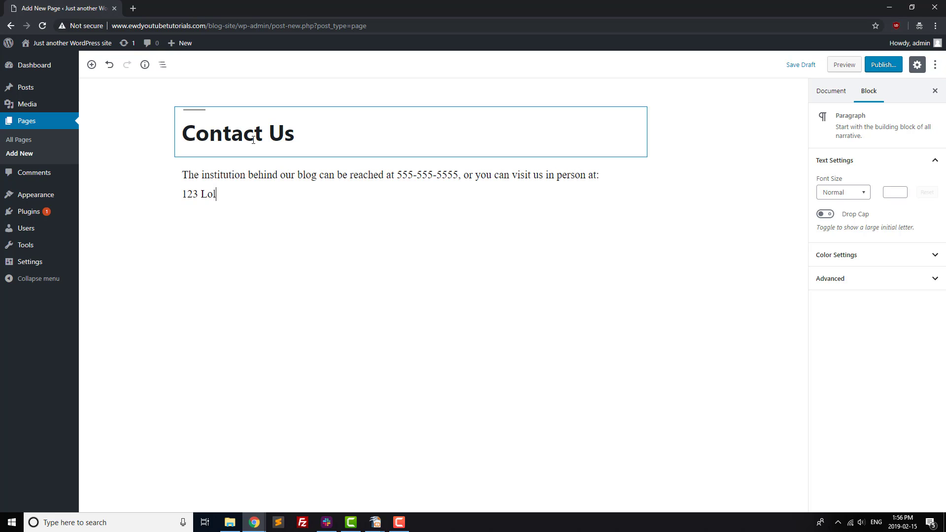
Complete the street address and add the town and region on the following line, and publish the Contact Us page
text(lipop)
key(BackSpace)
key(BackSpace)
key(BackSpace)
text(pop La)
text(ne )
text(Munchinland,)
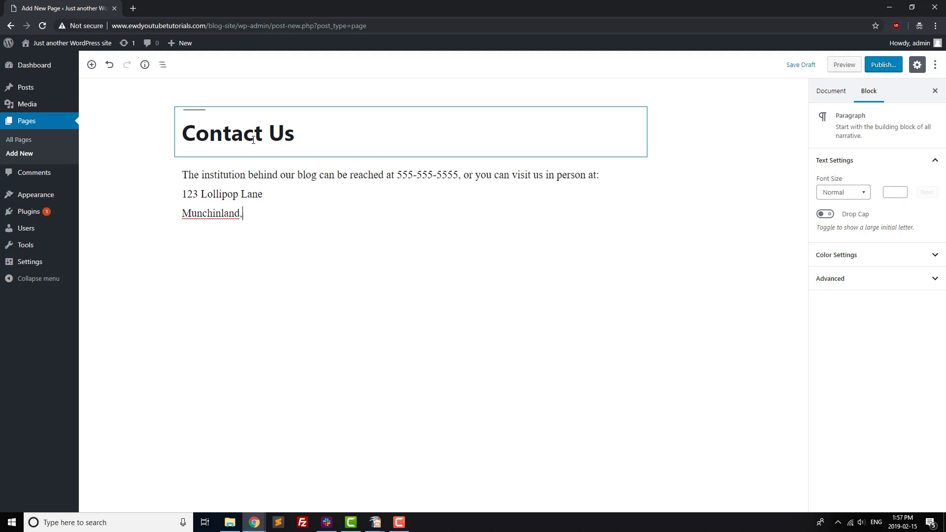
text( Oz)
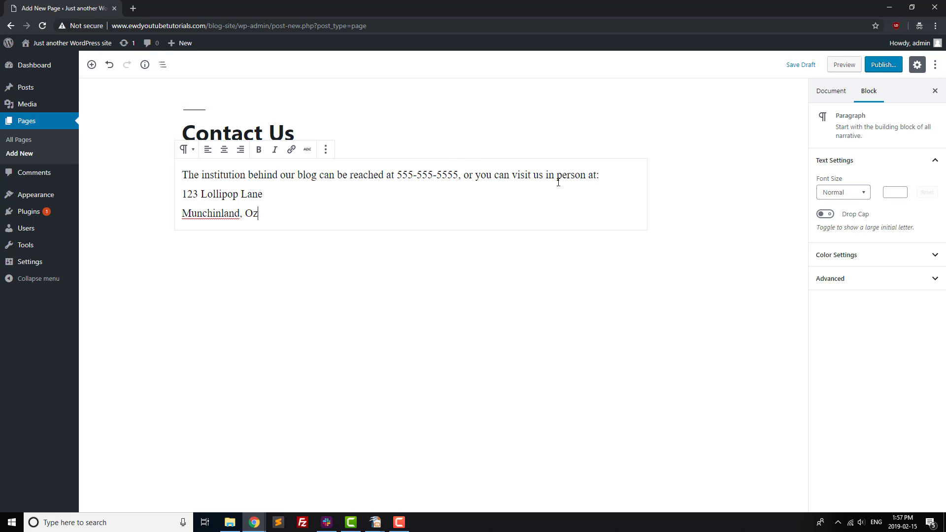
click(872, 69)
click(871, 69)
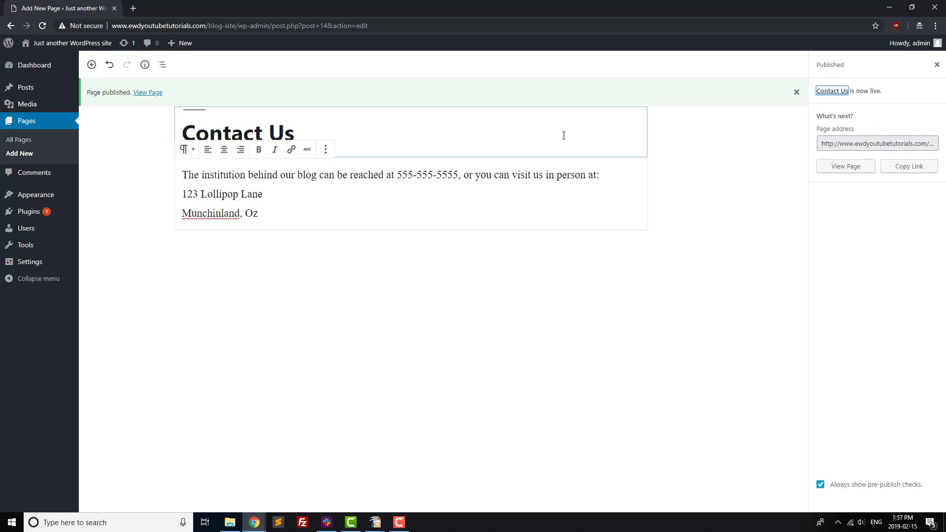